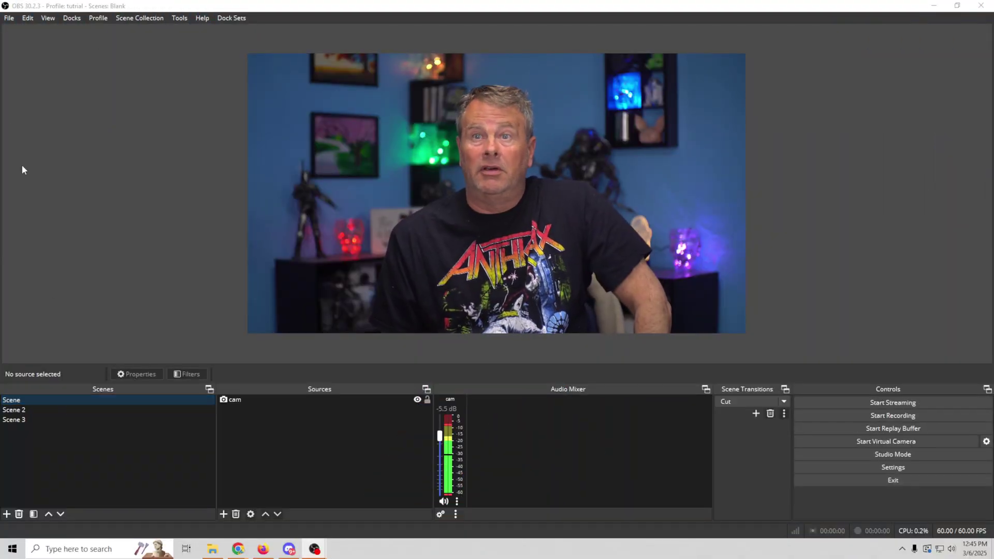
- Create a new profile named Kick with the auto-configuration wizard enabled
{"action": "left_click", "coordinate": [99, 19]}
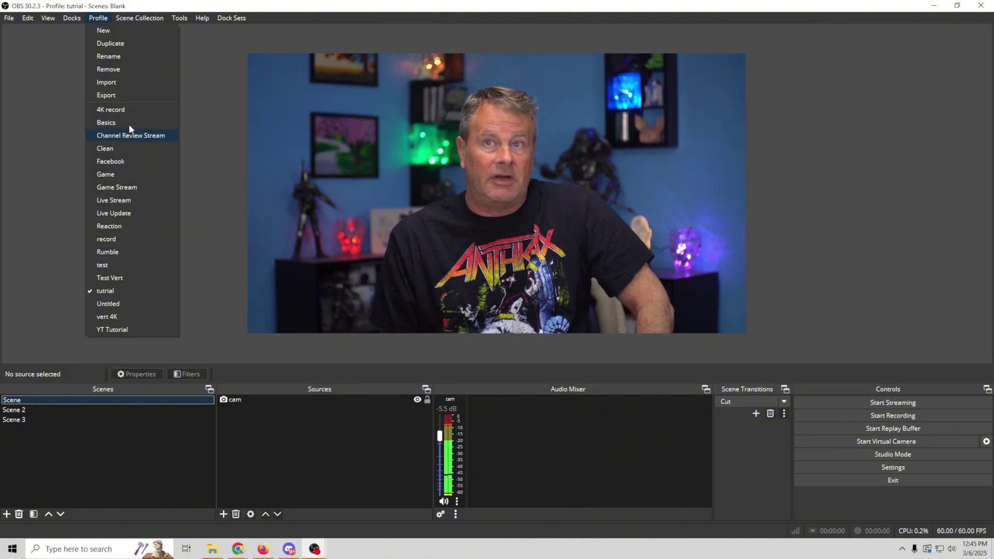
{"action": "left_click", "coordinate": [114, 31]}
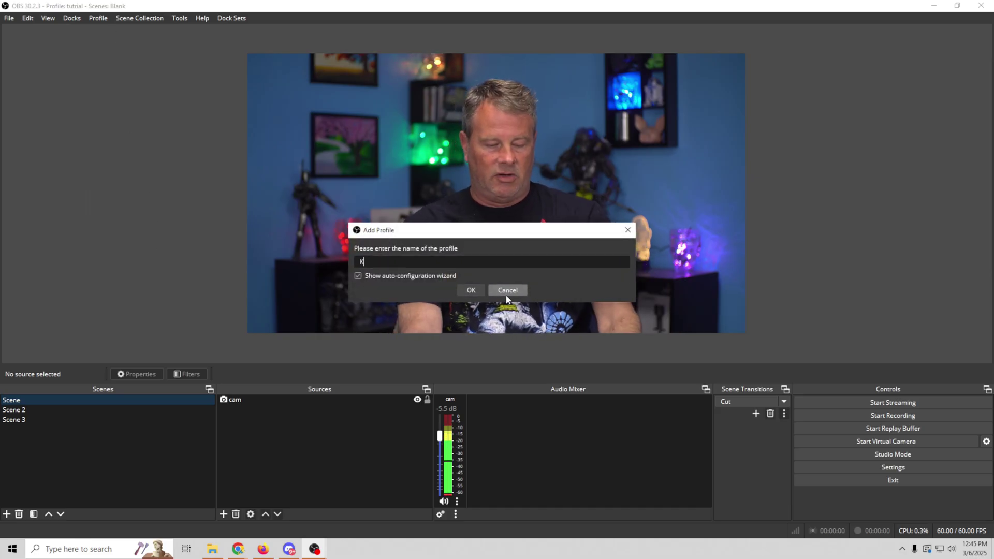
{"action": "type", "text": "Kick"}
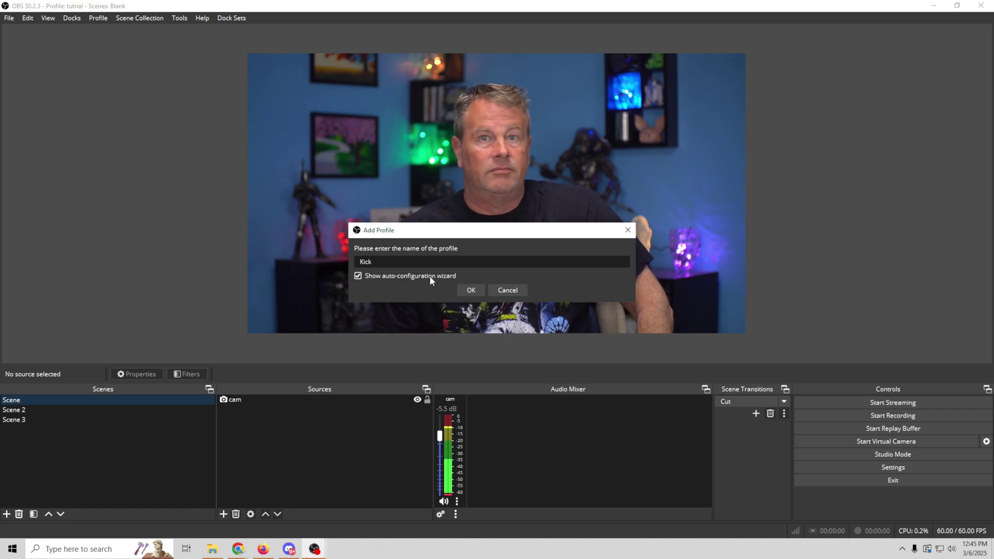
{"action": "left_click", "coordinate": [470, 291]}
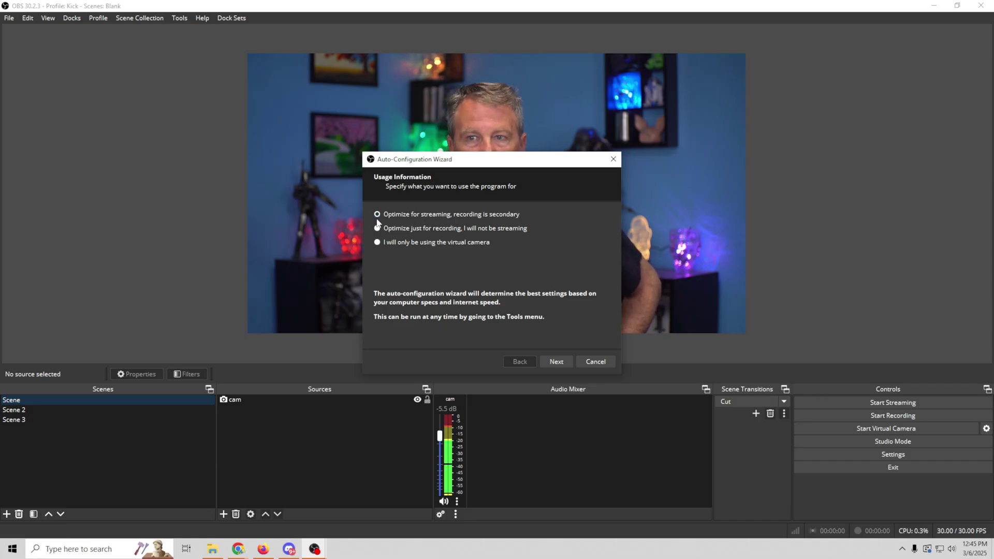
- Optimize for streaming and accept the current 1920x1080 canvas with either 60 or 30 FPS, preferring 60 when possible
{"action": "left_click", "coordinate": [557, 358]}
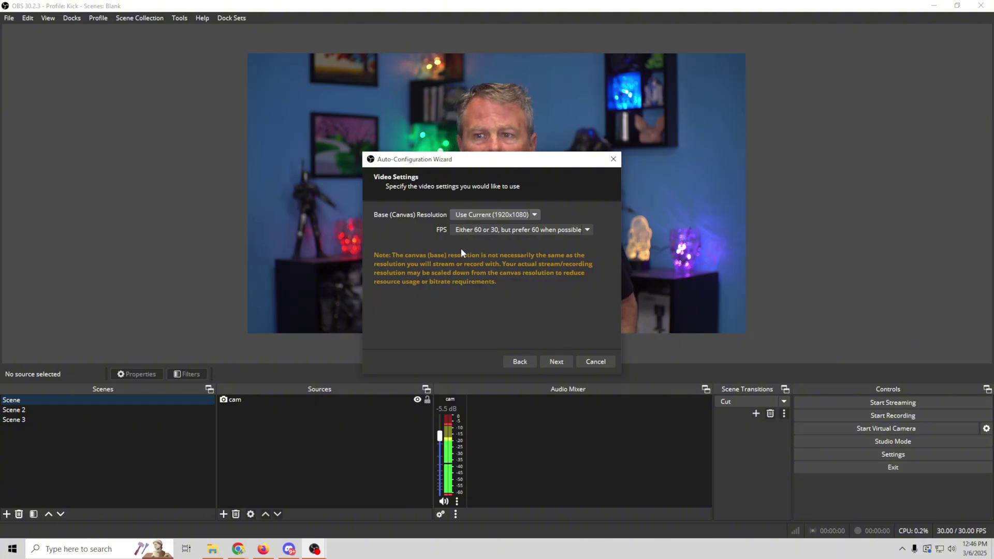
{"action": "left_click", "coordinate": [466, 230]}
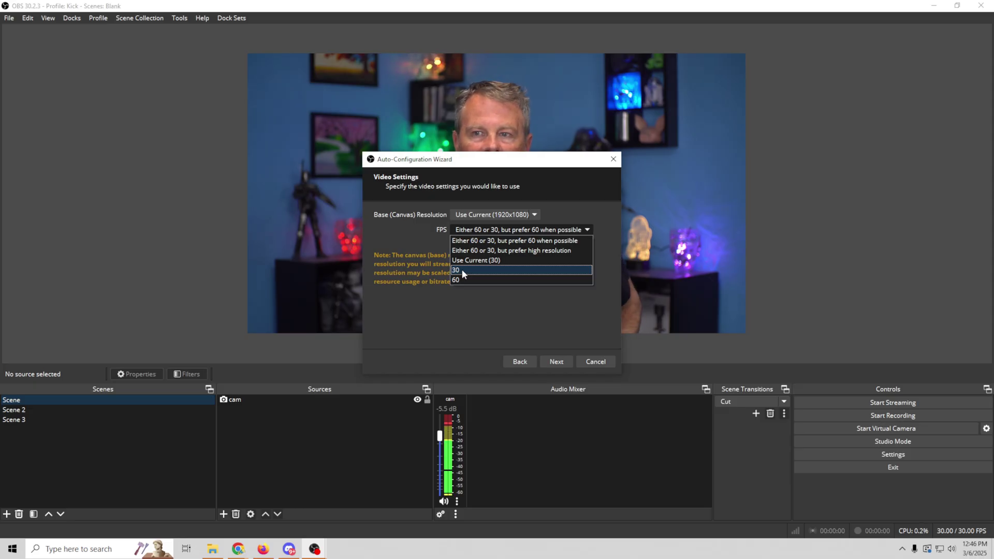
{"action": "left_click", "coordinate": [470, 229]}
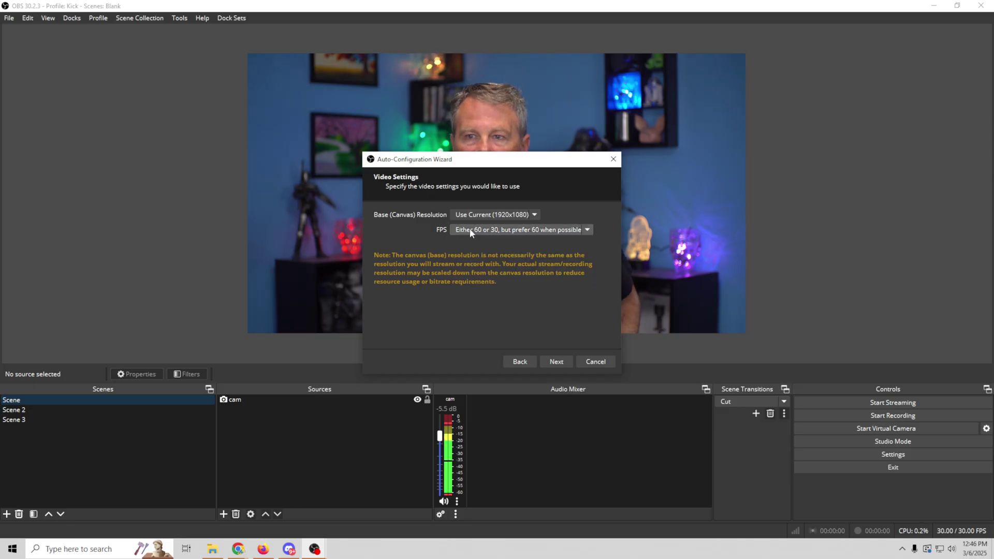
{"action": "left_click", "coordinate": [555, 362]}
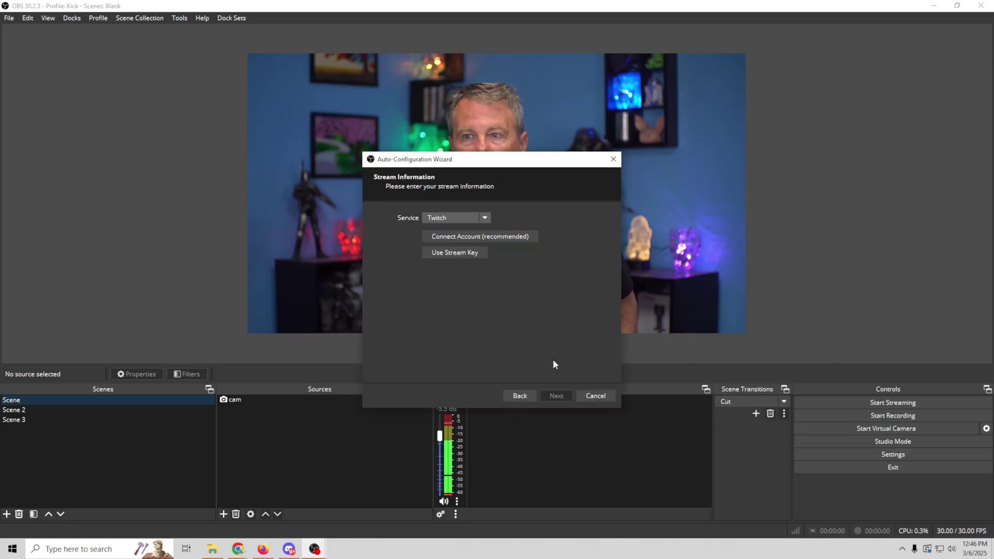
- Look through the full list of streaming services for Kick, and set the service to Custom
{"action": "left_click", "coordinate": [485, 218]}
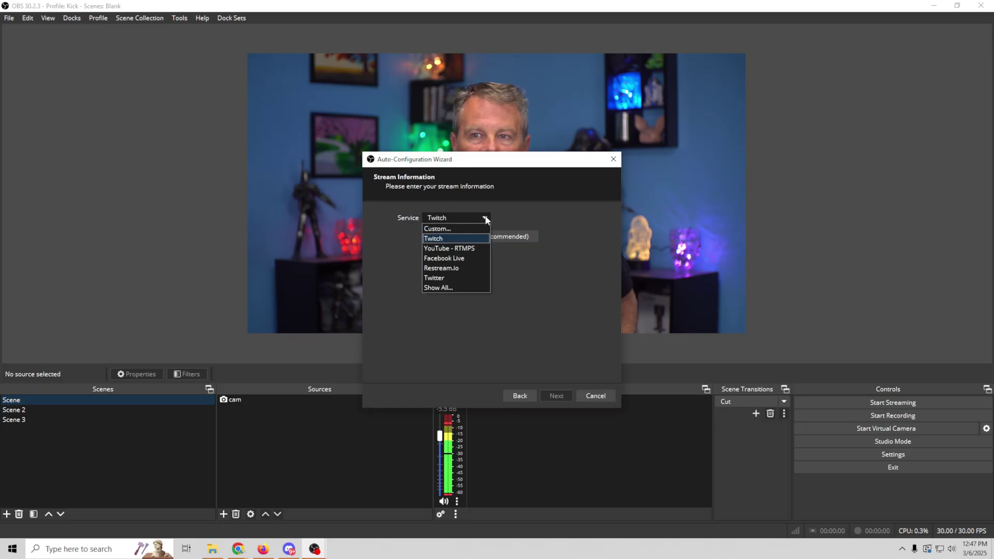
{"action": "left_click", "coordinate": [461, 288]}
{"action": "scroll", "coordinate": [456, 290], "scroll_direction": "down", "scroll_amount": 5}
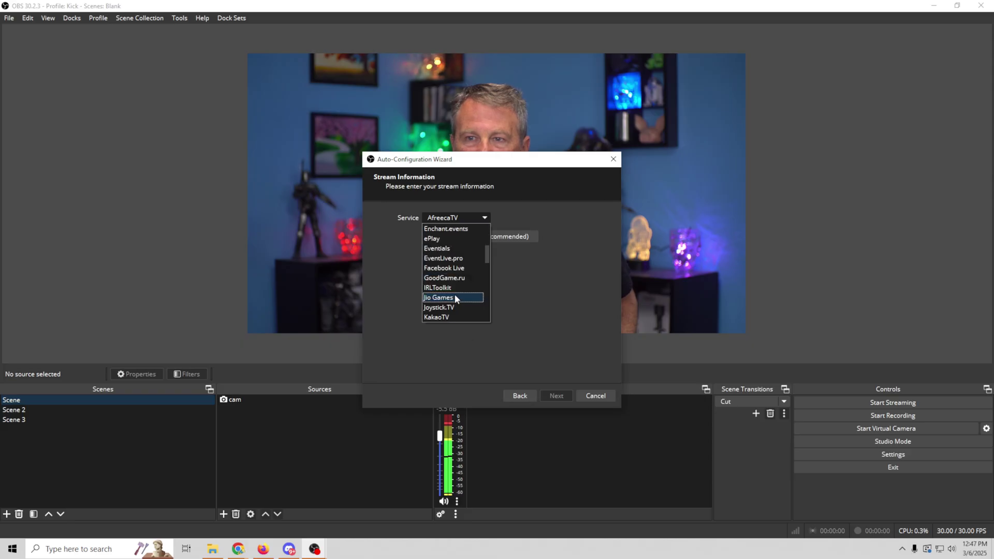
{"action": "scroll", "coordinate": [454, 294], "scroll_direction": "down", "scroll_amount": 15}
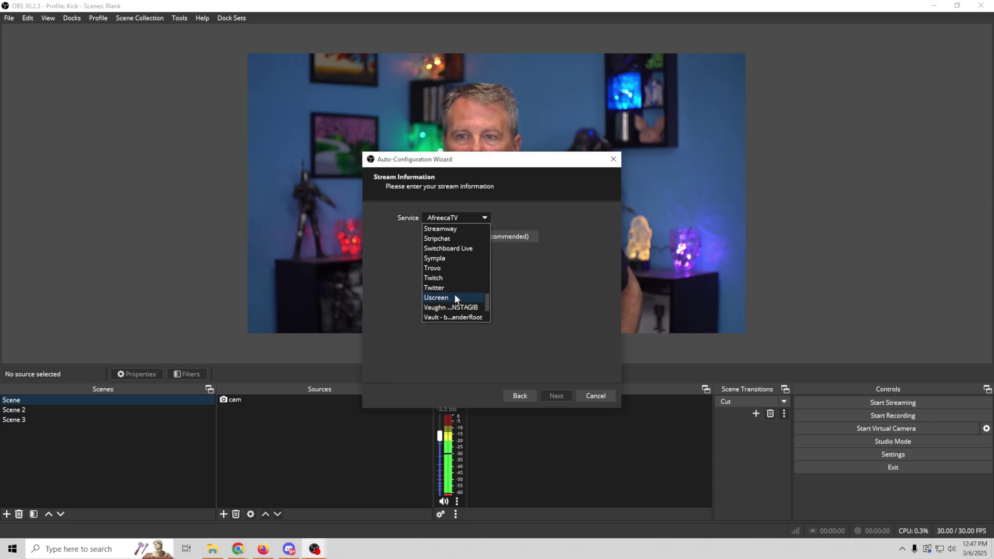
{"action": "scroll", "coordinate": [455, 296], "scroll_direction": "down", "scroll_amount": 3}
{"action": "scroll", "coordinate": [453, 303], "scroll_direction": "up", "scroll_amount": 10}
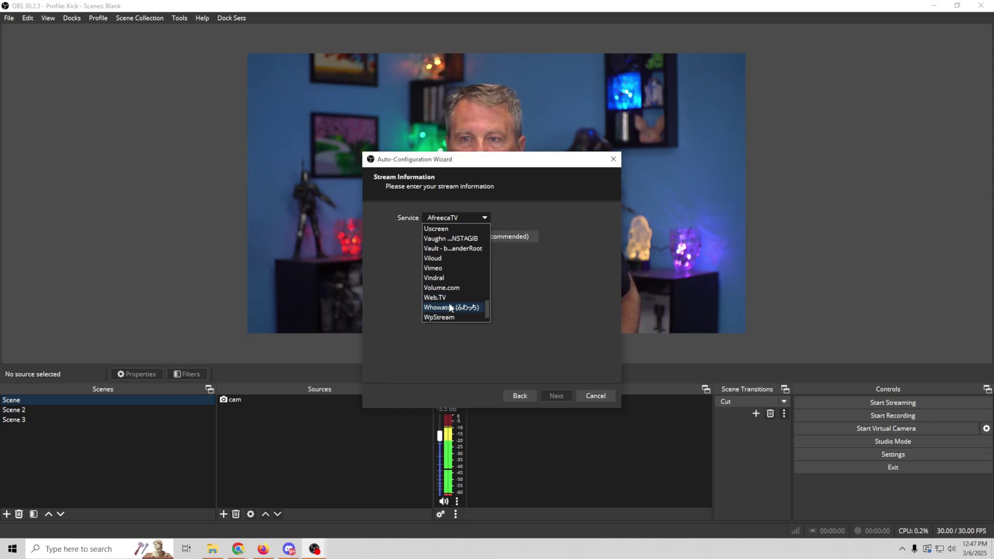
{"action": "scroll", "coordinate": [449, 306], "scroll_direction": "up", "scroll_amount": 10}
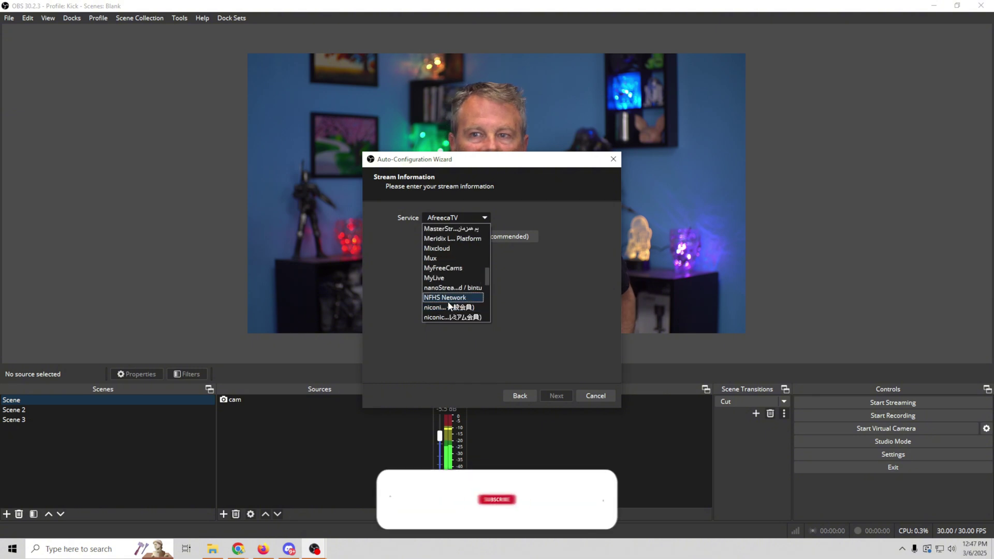
{"action": "scroll", "coordinate": [448, 303], "scroll_direction": "up", "scroll_amount": 8}
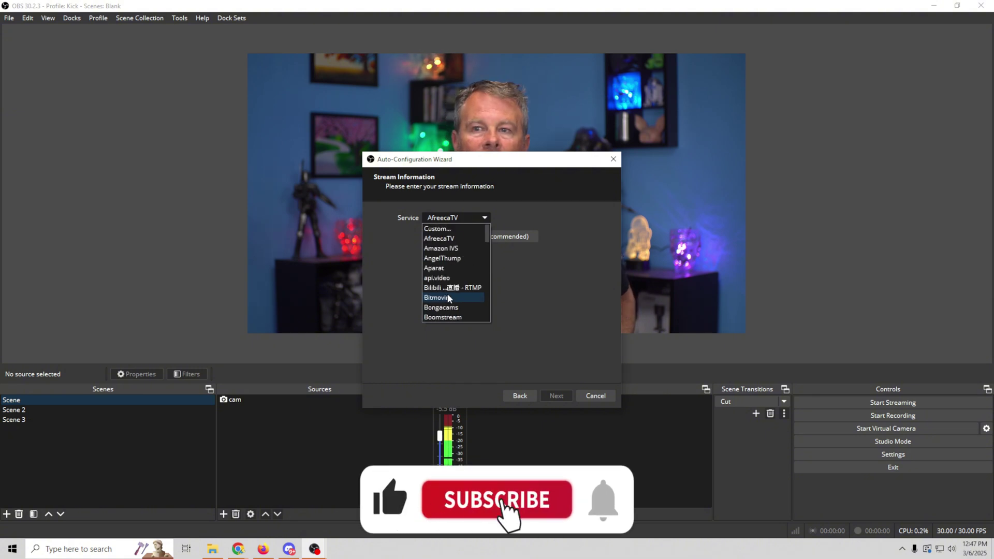
{"action": "left_click", "coordinate": [438, 228]}
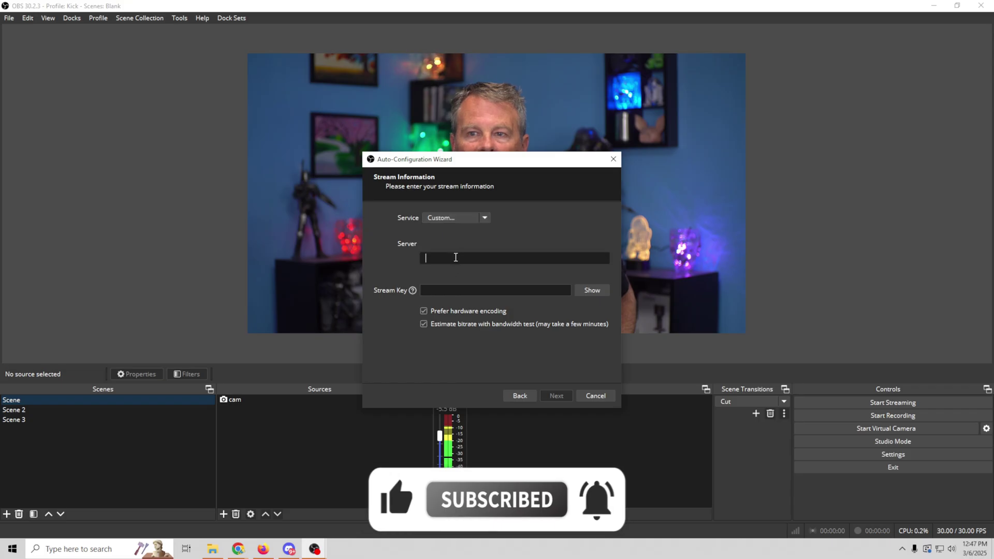
{"action": "left_click", "coordinate": [450, 290]}
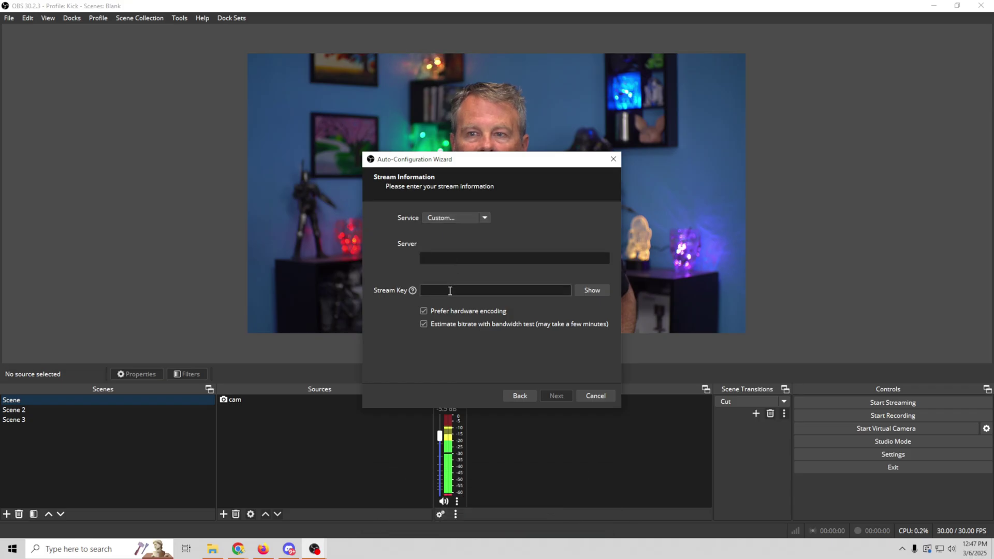
{"action": "left_click", "coordinate": [460, 256]}
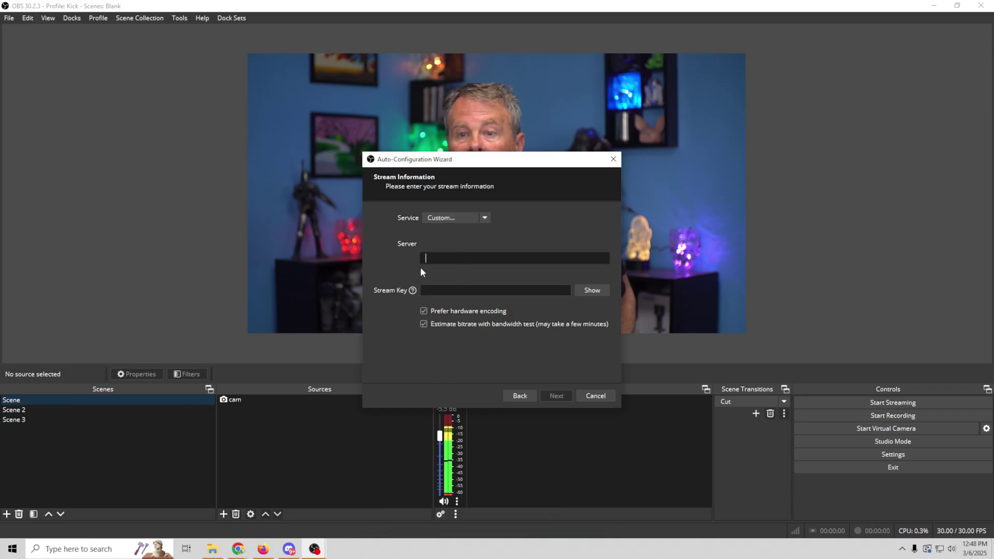
- Switch to Kick in Chrome and open the channel's Stream URL & Key page in the Creator Dashboard
{"action": "mouse_move", "coordinate": [240, 554]}
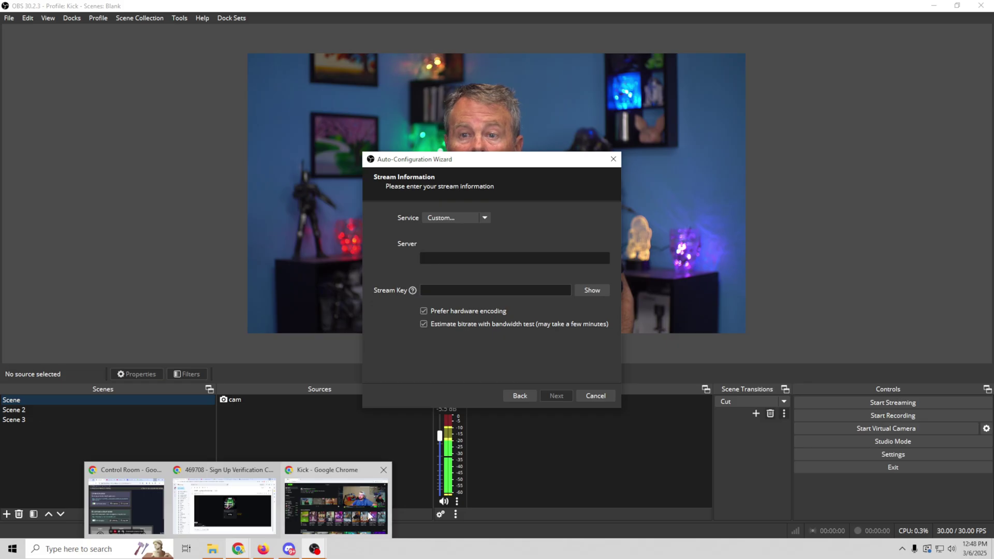
{"action": "left_click", "coordinate": [336, 499]}
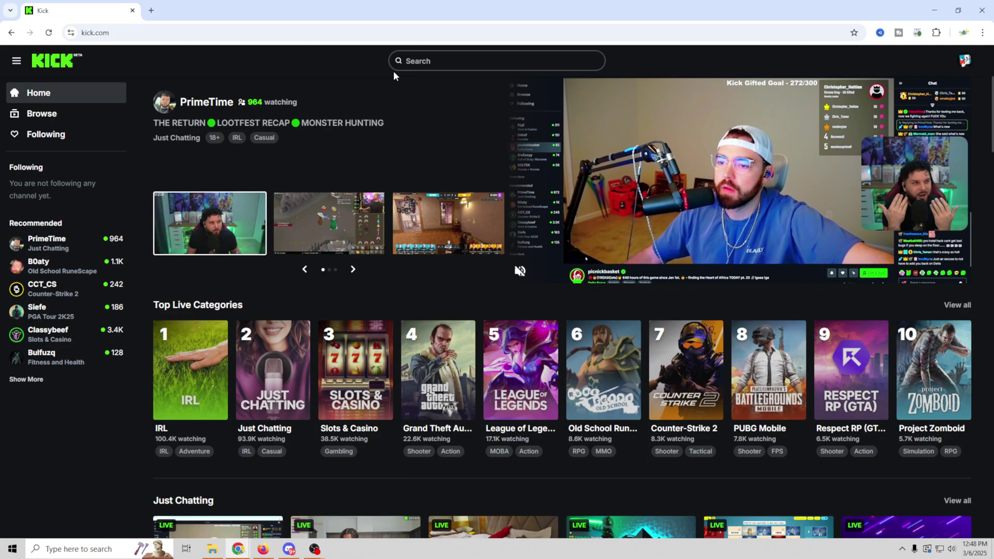
{"action": "left_click", "coordinate": [963, 61]}
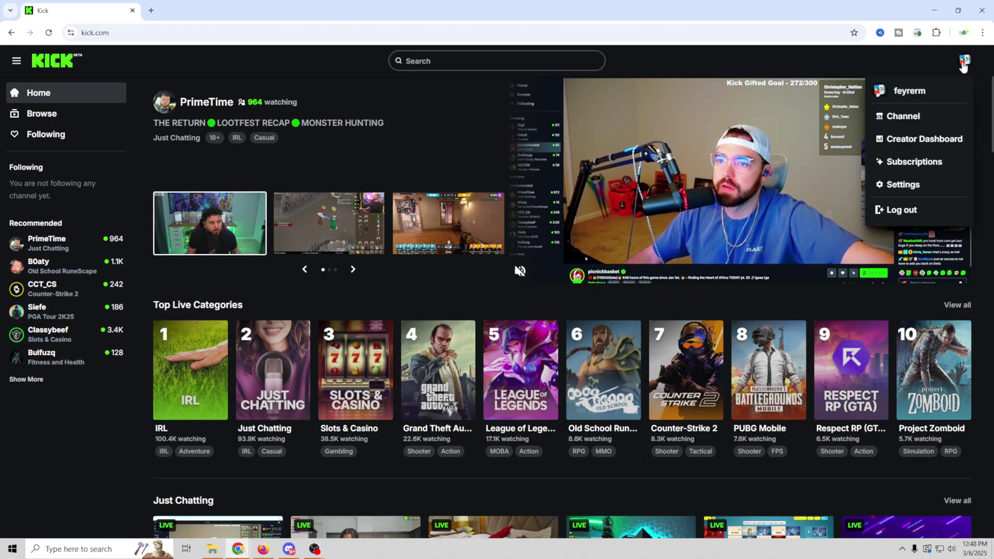
{"action": "left_click", "coordinate": [929, 141]}
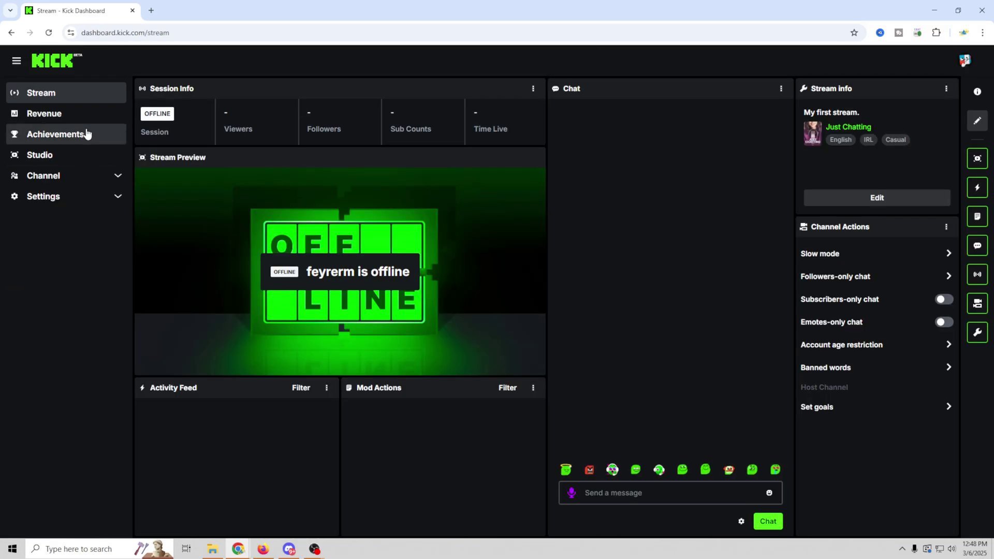
{"action": "left_click", "coordinate": [115, 178]}
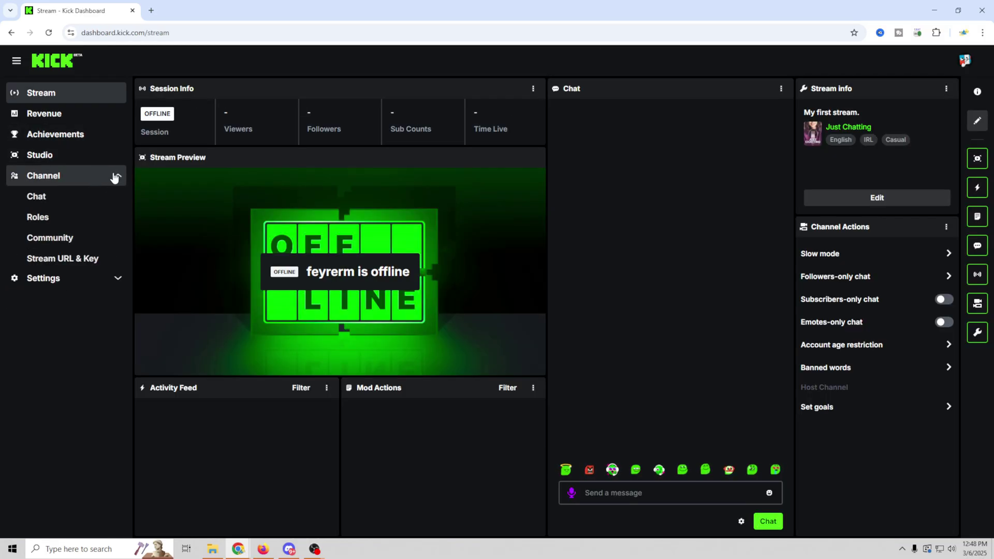
{"action": "left_click", "coordinate": [45, 261]}
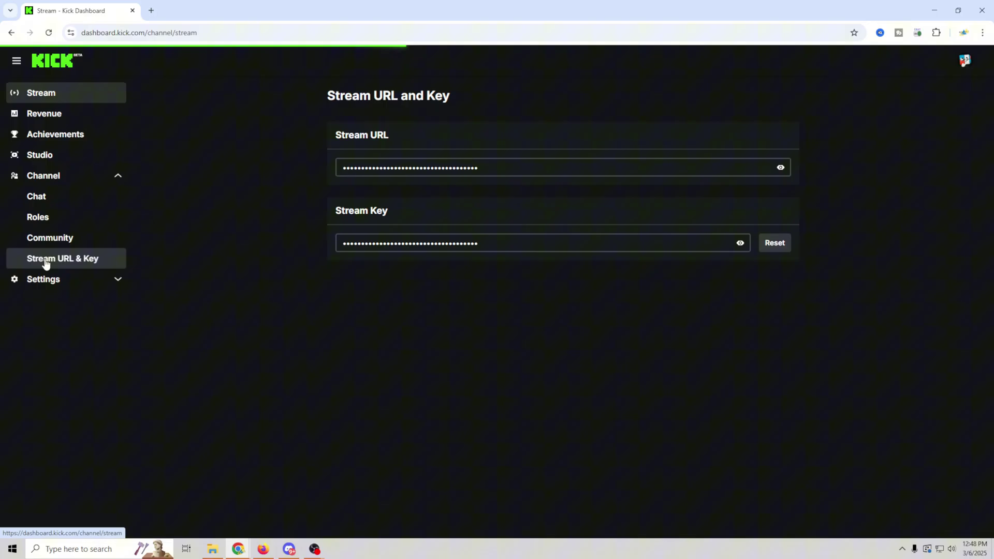
- Reveal the stream URL and key by copying the emailed verification code into Kick's security check
{"action": "left_click", "coordinate": [781, 171]}
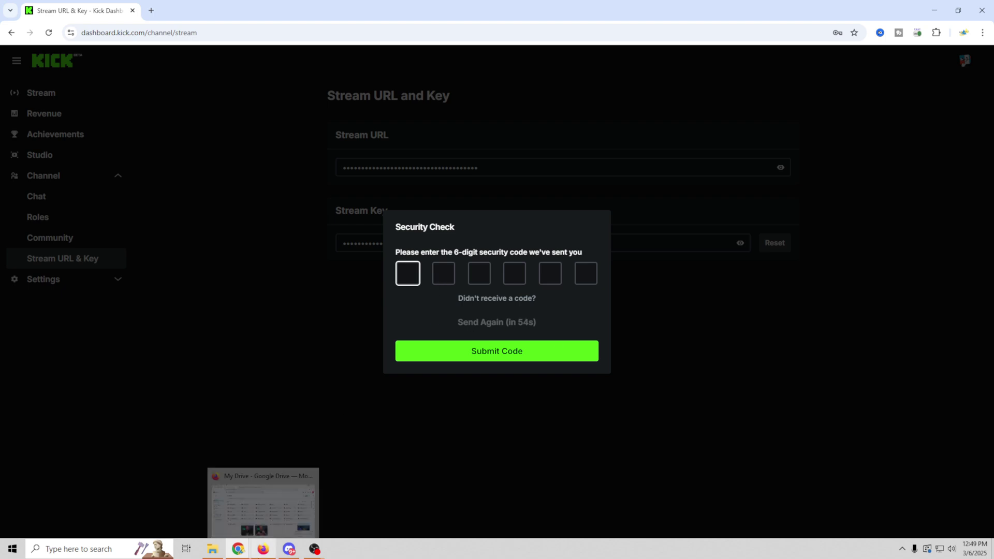
{"action": "left_click", "coordinate": [173, 498]}
{"action": "left_click_drag", "start_coordinate": [518, 295], "coordinate": [464, 300]}
{"action": "key", "text": "ctrl+c"}
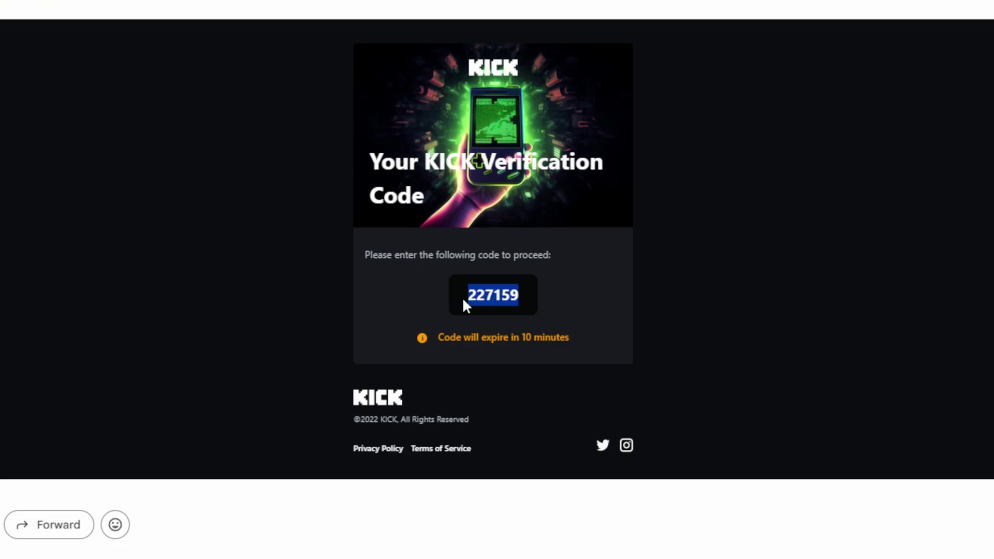
{"action": "mouse_move", "coordinate": [238, 549]}
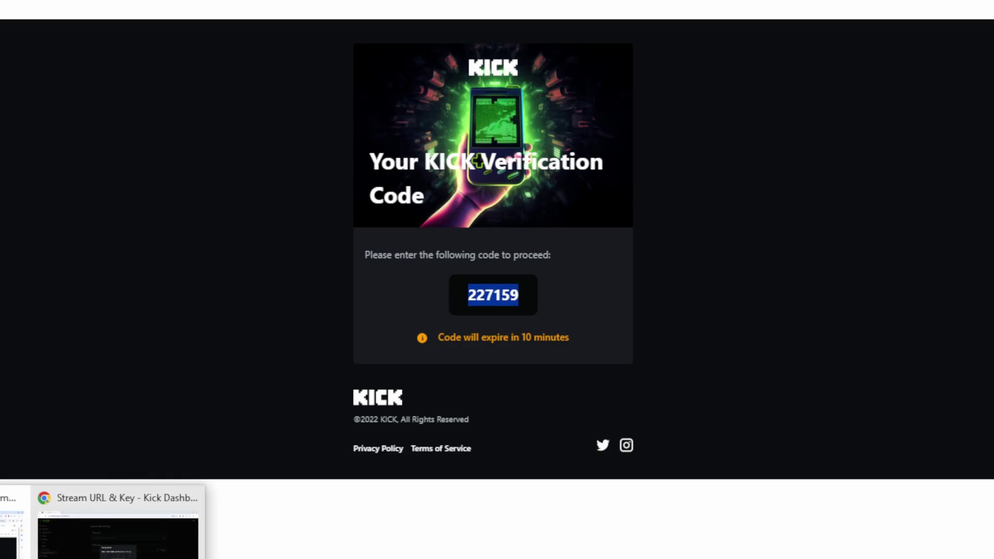
{"action": "left_click", "coordinate": [337, 509]}
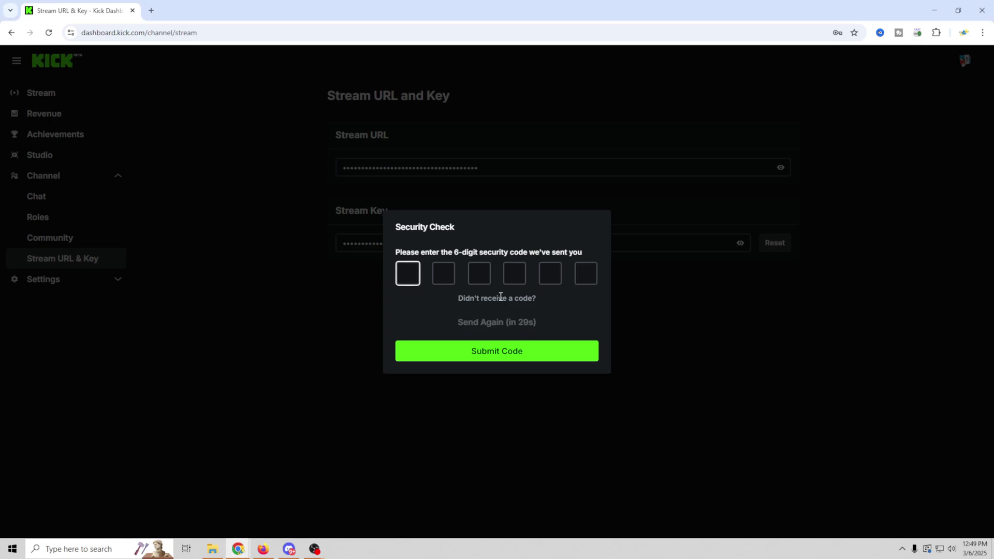
{"action": "key", "text": "ctrl+v"}
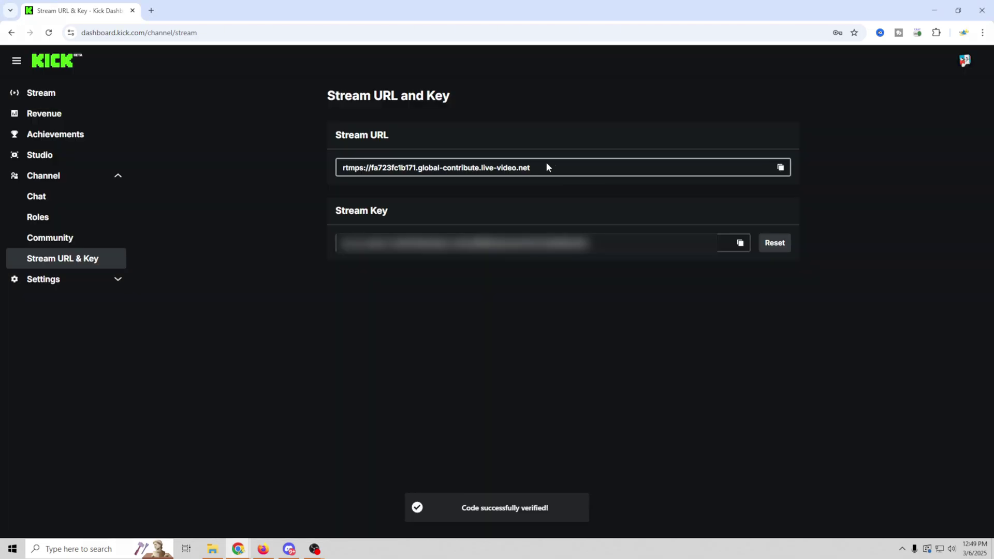
- Copy Kick's stream URL, rtmps://fa723fc1b171.global-contribute.live-video.net, into the Server field of the OBS wizard
{"action": "left_click_drag", "start_coordinate": [546, 164], "coordinate": [292, 159]}
{"action": "key", "text": "ctrl+c"}
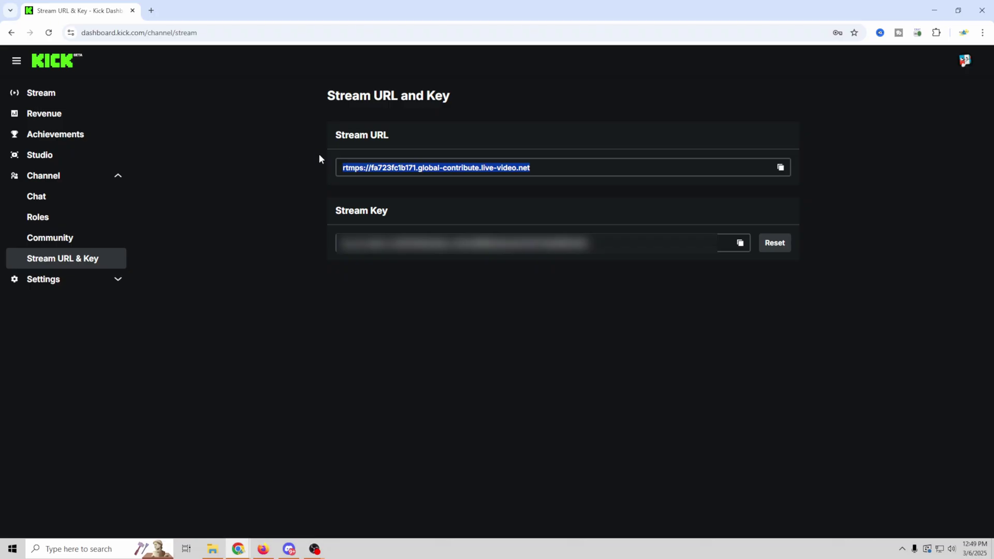
{"action": "left_click", "coordinate": [315, 549]}
{"action": "left_click", "coordinate": [343, 520]}
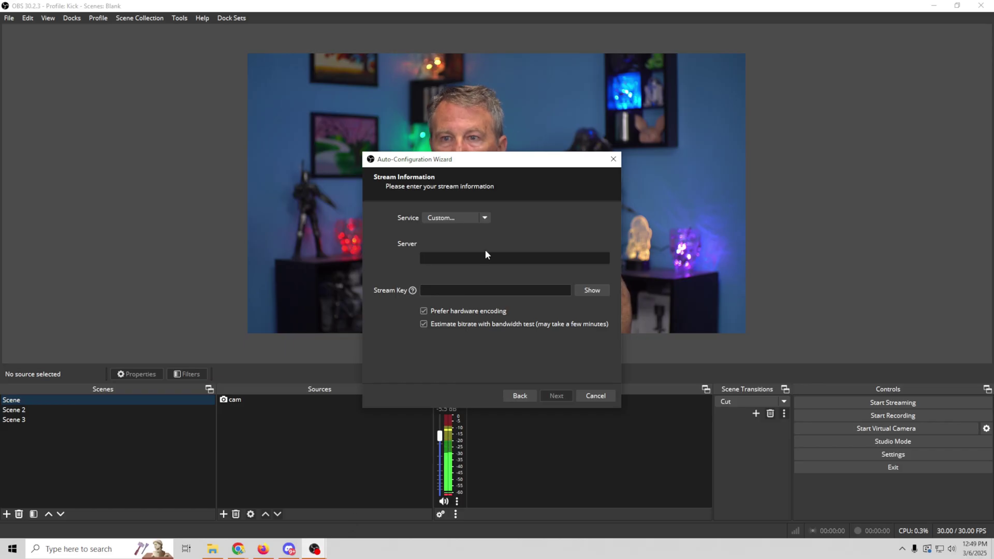
{"action": "key", "text": "ctrl+v"}
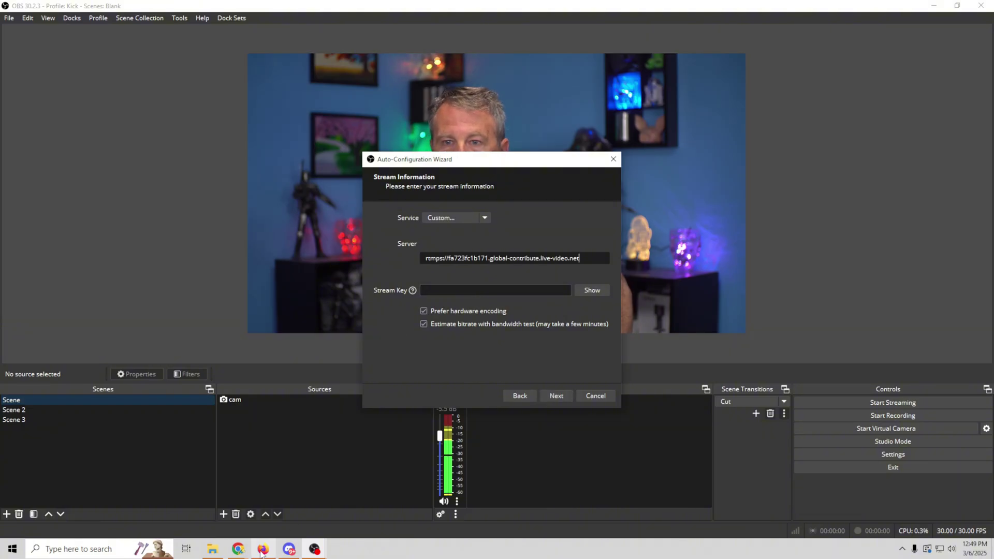
- Copy the stream key from Kick's Stream URL & Key page in Chrome into the Stream Key field of the OBS wizard
{"action": "mouse_move", "coordinate": [261, 552]}
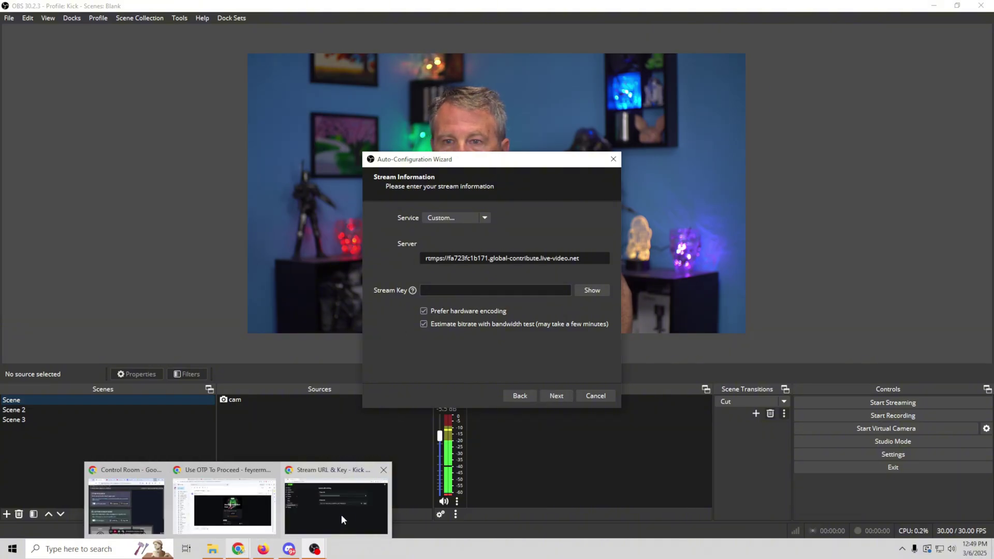
{"action": "left_click", "coordinate": [341, 514]}
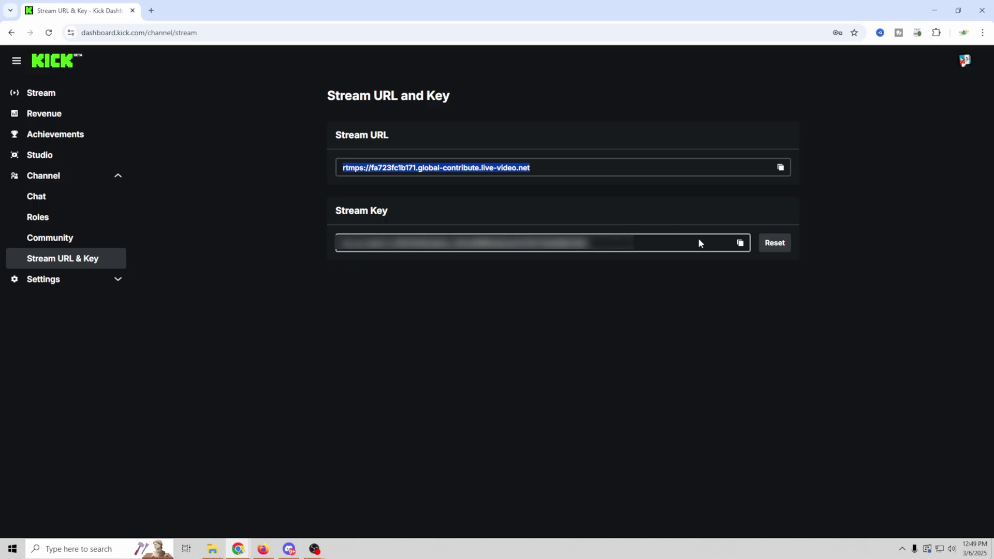
{"action": "left_click", "coordinate": [740, 243]}
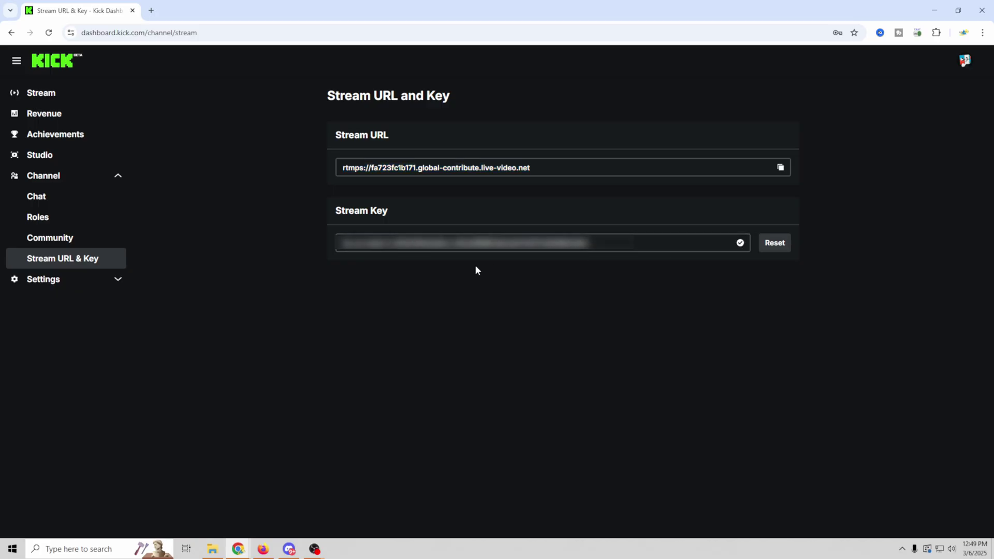
{"action": "mouse_move", "coordinate": [314, 550]}
{"action": "left_click", "coordinate": [367, 511]}
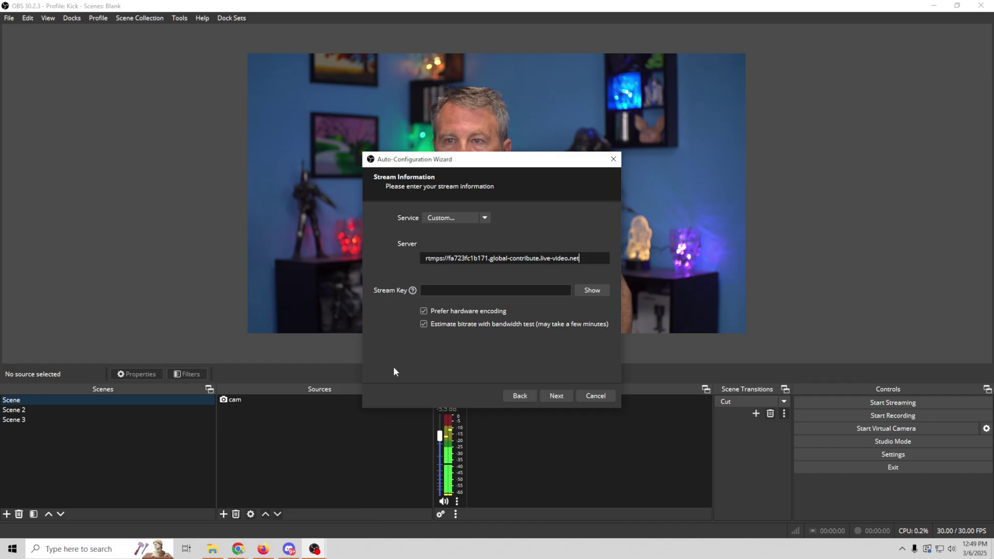
{"action": "left_click", "coordinate": [464, 290]}
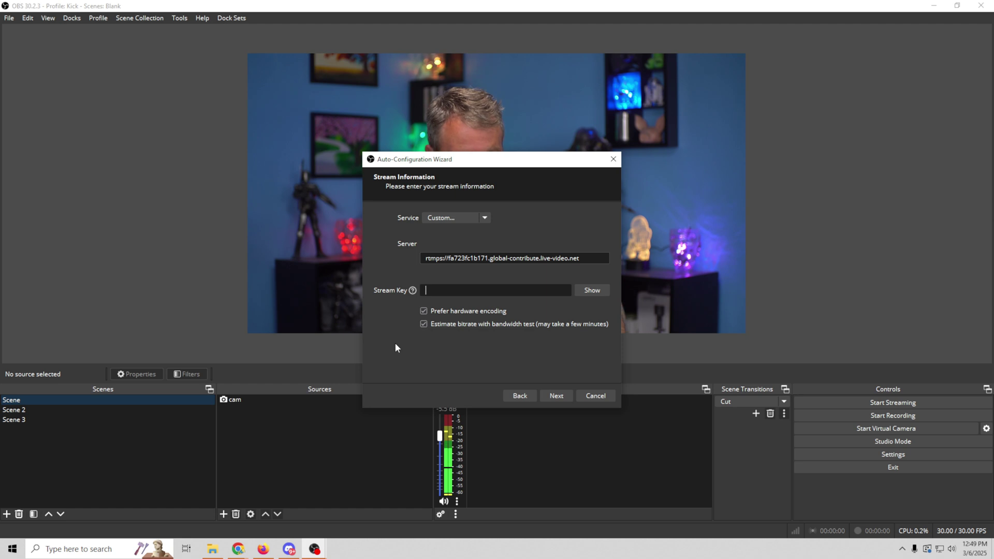
{"action": "key", "text": "ctrl+v"}
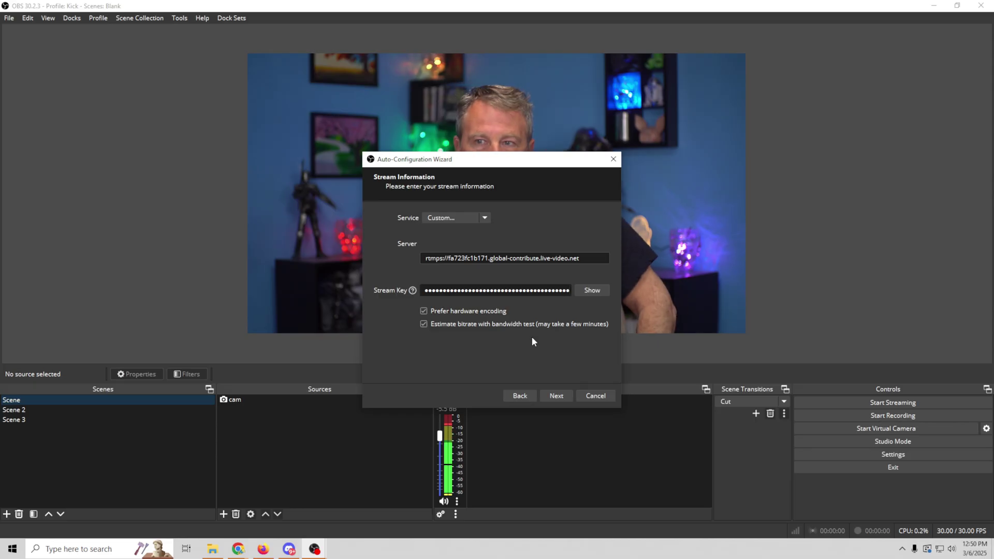
- Run the wizard's bandwidth test with the entered stream information and apply the recommended settings
{"action": "left_click", "coordinate": [559, 395]}
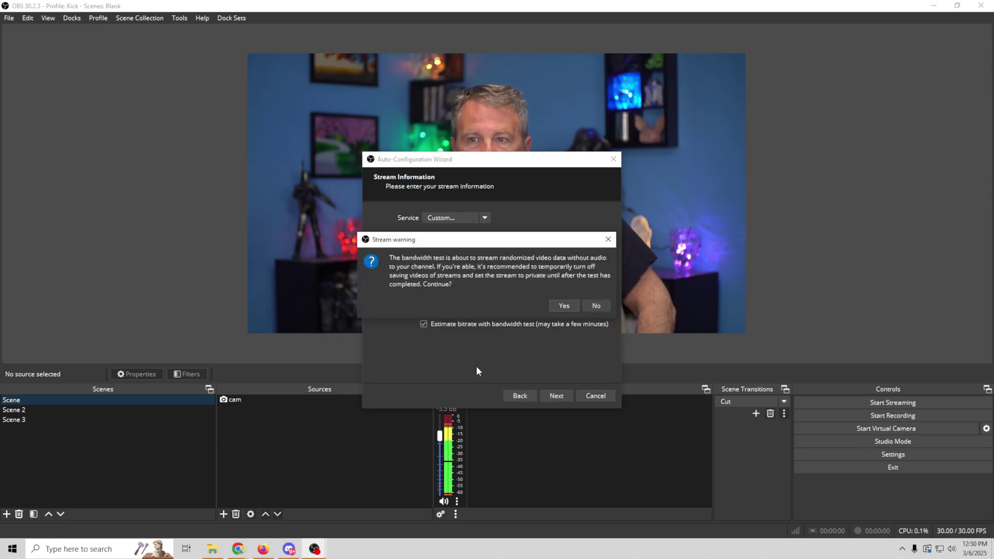
{"action": "left_click", "coordinate": [564, 305]}
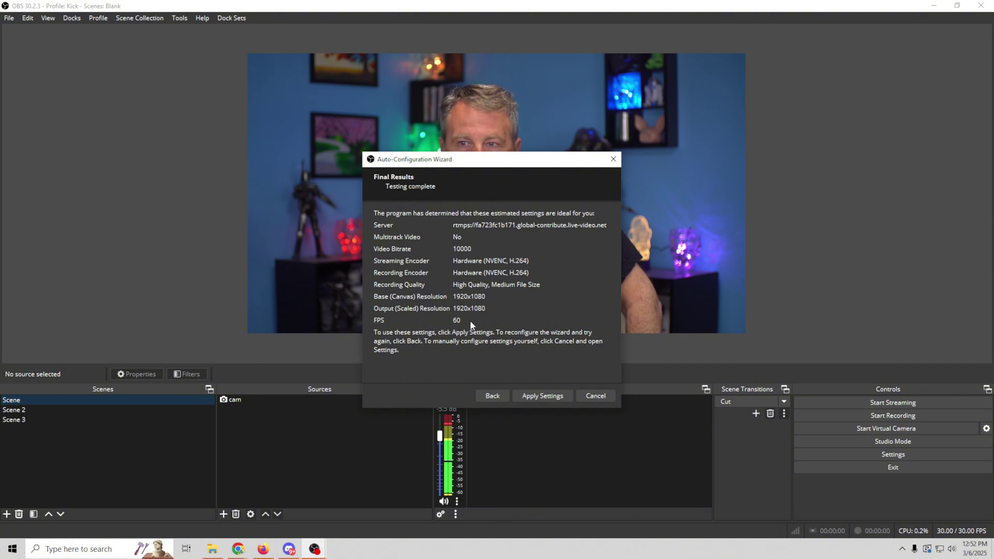
{"action": "left_click", "coordinate": [544, 397]}
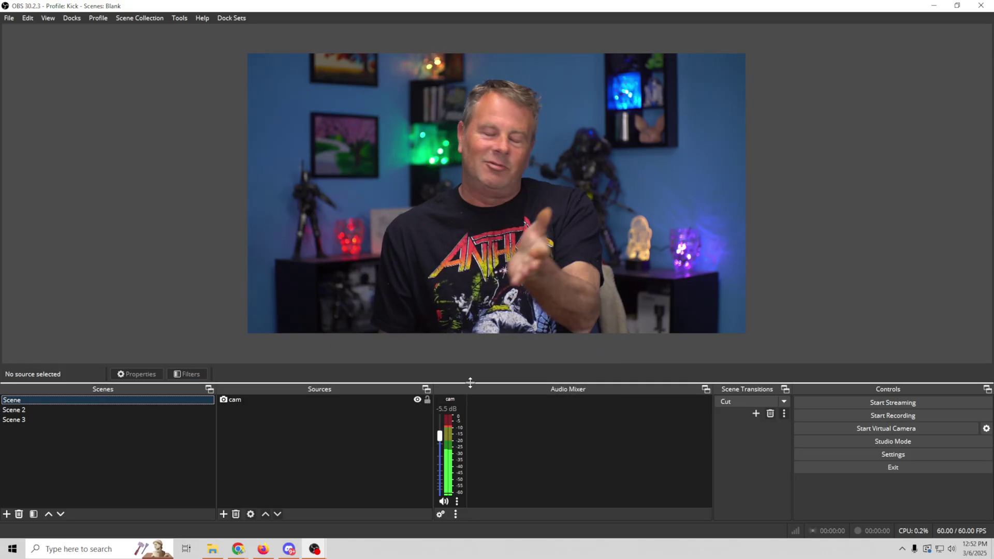
- Set the streaming video bitrate to 6000 Kbps in the output settings and save the change
{"action": "left_click", "coordinate": [860, 455]}
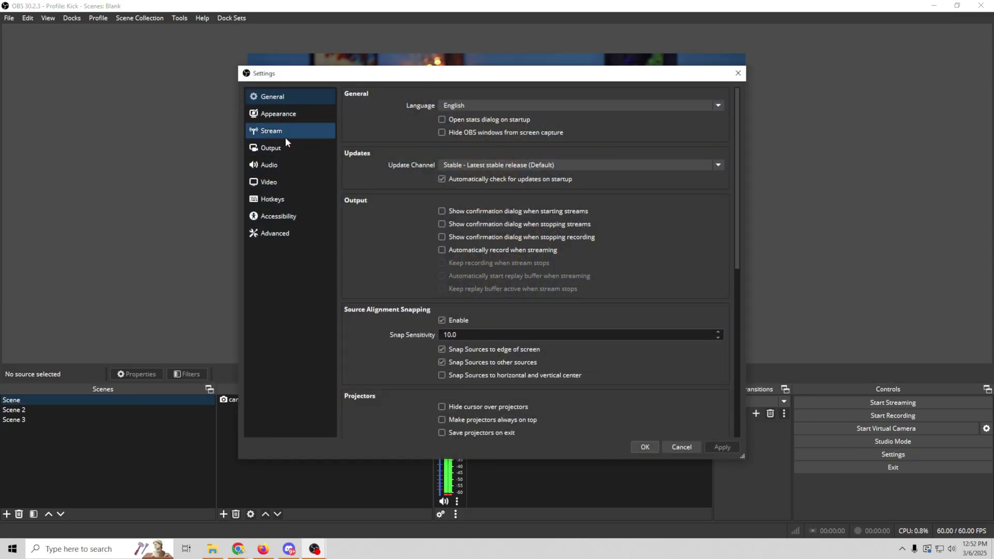
{"action": "left_click", "coordinate": [269, 149]}
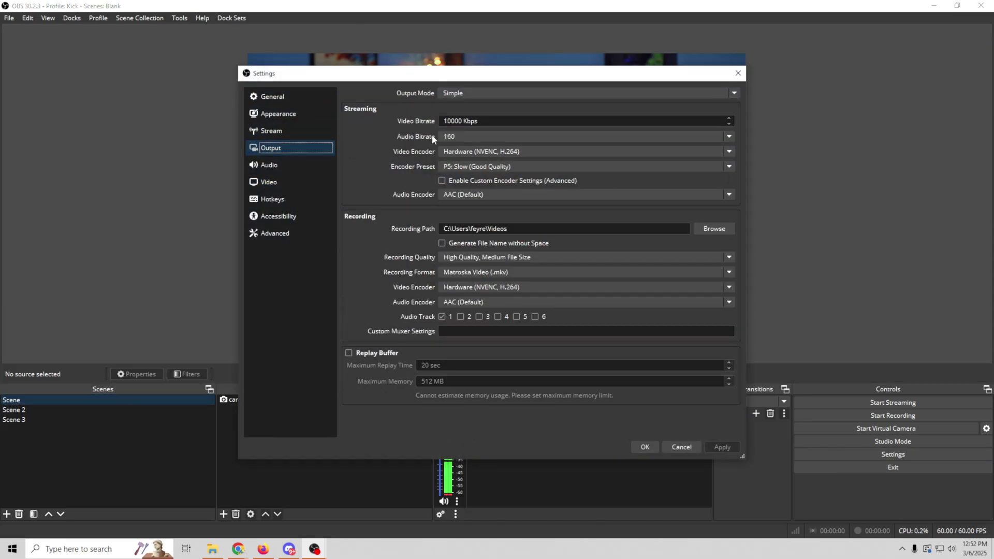
{"action": "double_click", "coordinate": [462, 121]}
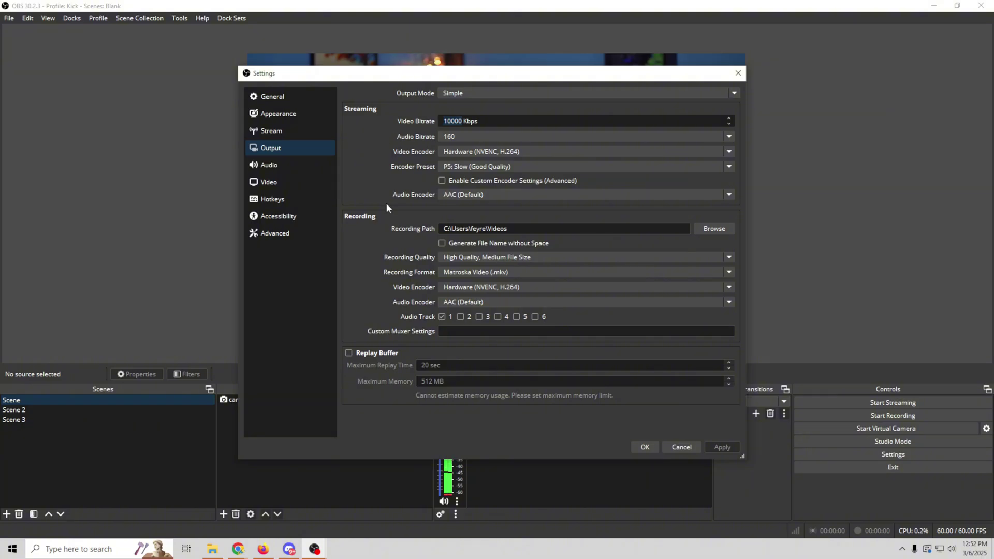
{"action": "type", "text": "6000"}
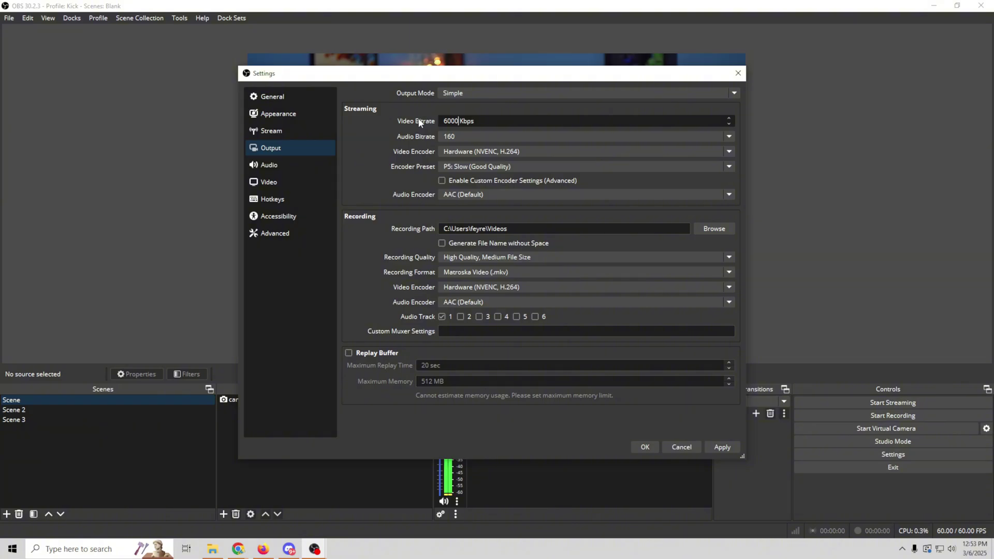
{"action": "left_click", "coordinate": [722, 447]}
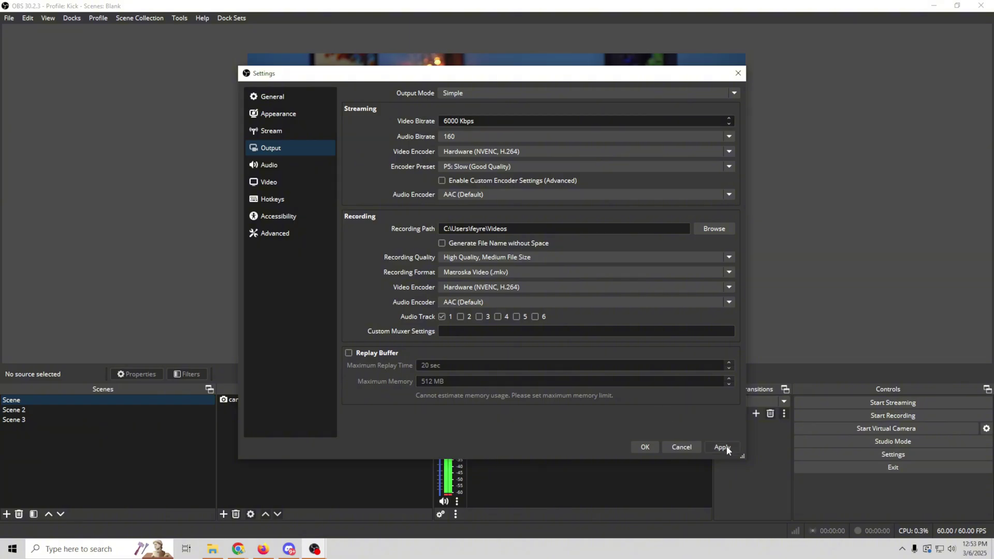
{"action": "left_click", "coordinate": [648, 447]}
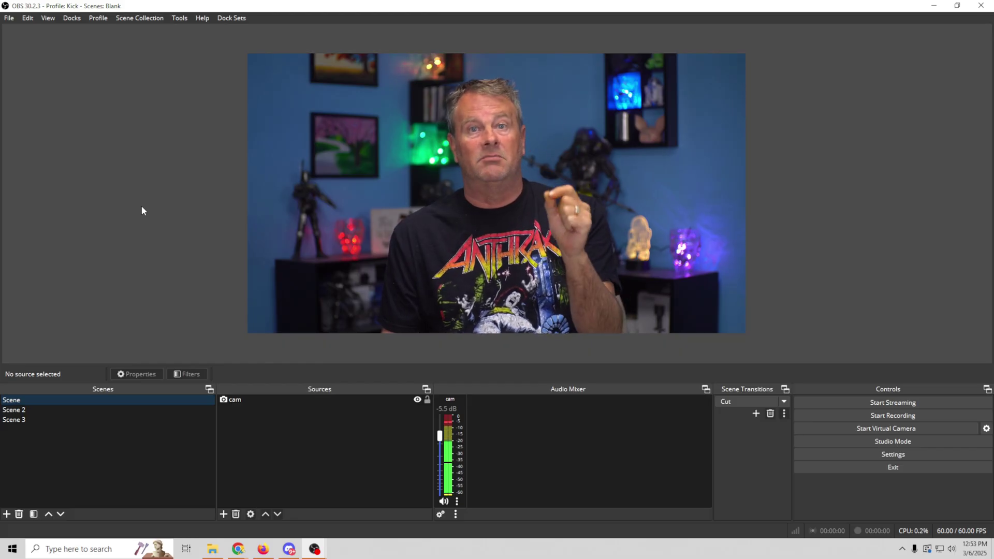
- Show the Aitum Multistream dock and attach it beside the preview, above the Controls dock
{"action": "left_click", "coordinate": [66, 20]}
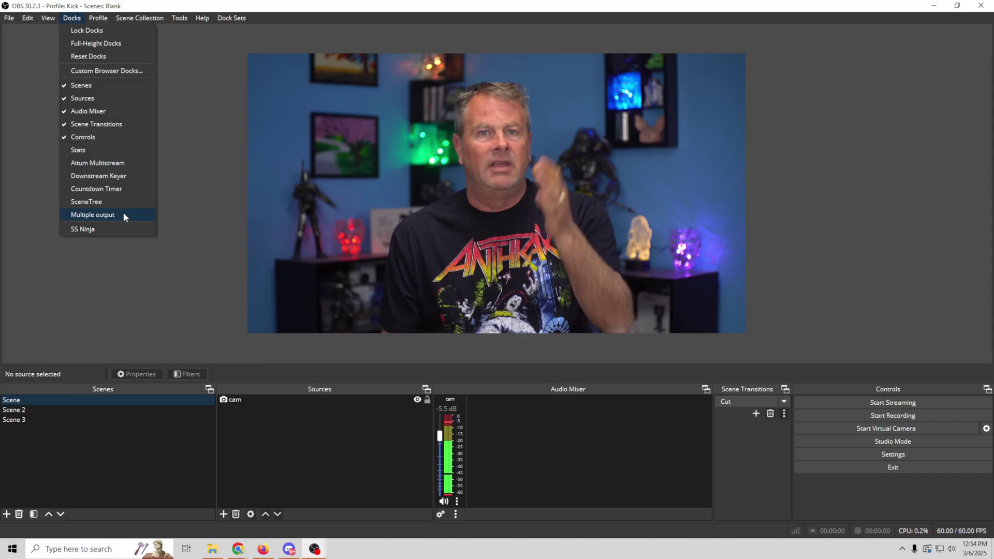
{"action": "left_click", "coordinate": [111, 165]}
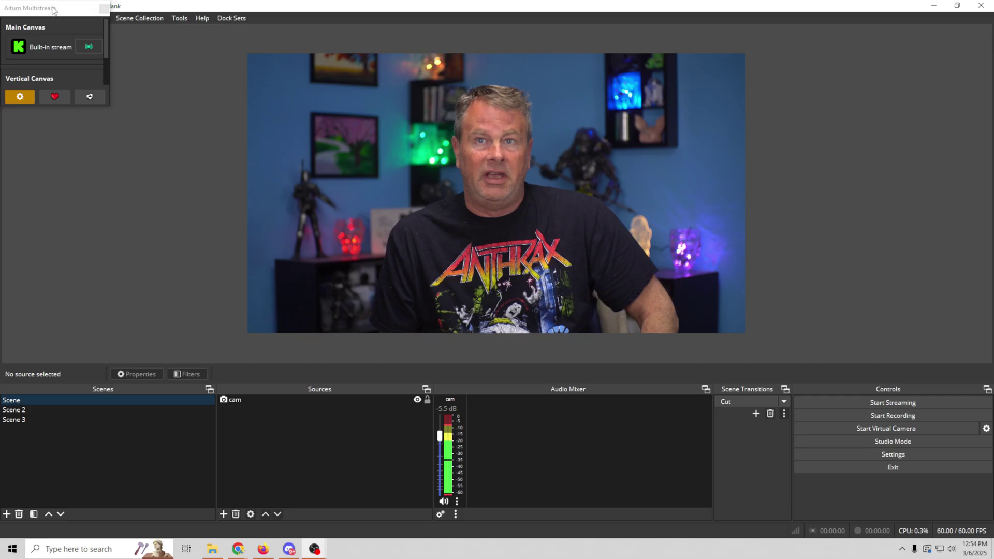
{"action": "left_click_drag", "start_coordinate": [53, 11], "coordinate": [919, 151]}
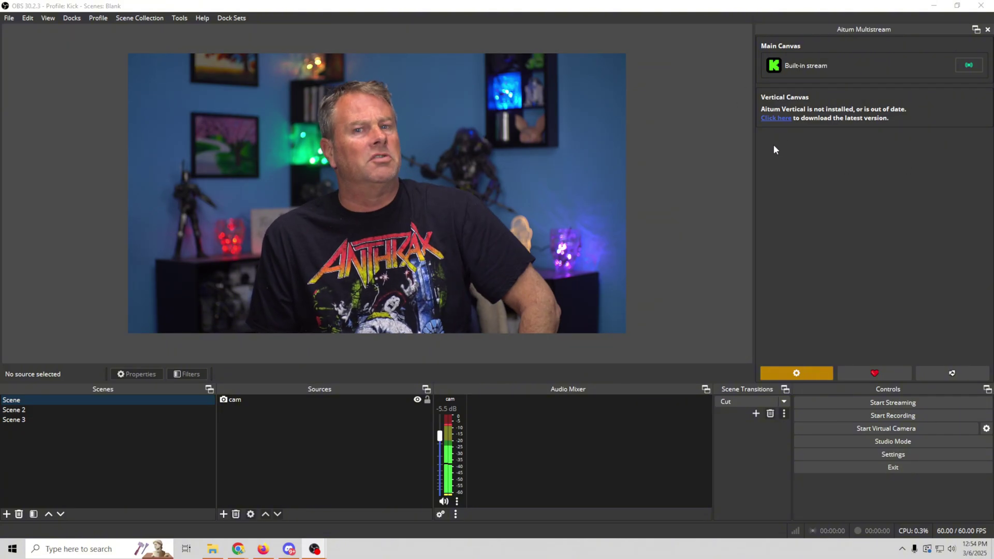
- Start a new YouTube output for the main canvas in the Aitum Multistream settings
{"action": "left_click", "coordinate": [795, 373]}
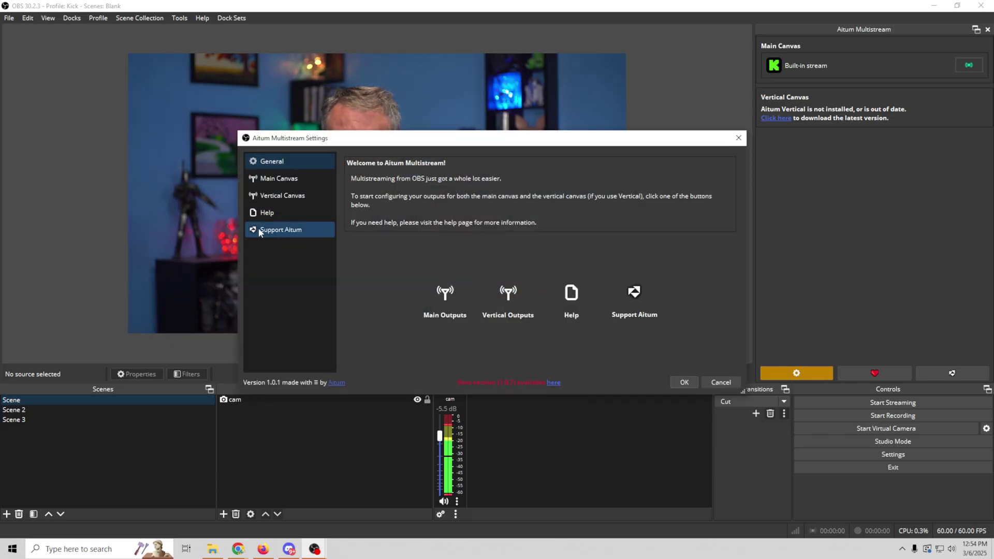
{"action": "left_click", "coordinate": [269, 181]}
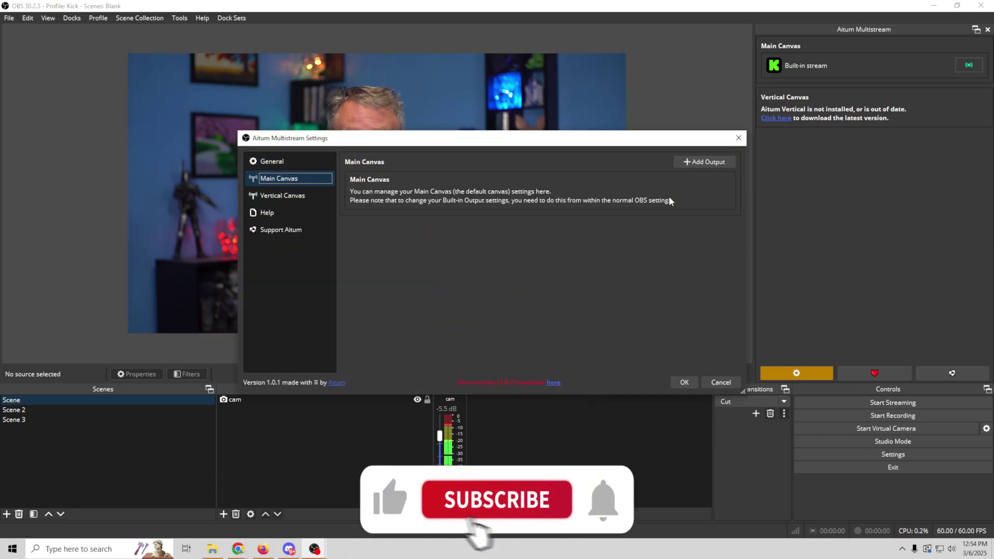
{"action": "left_click", "coordinate": [696, 162]}
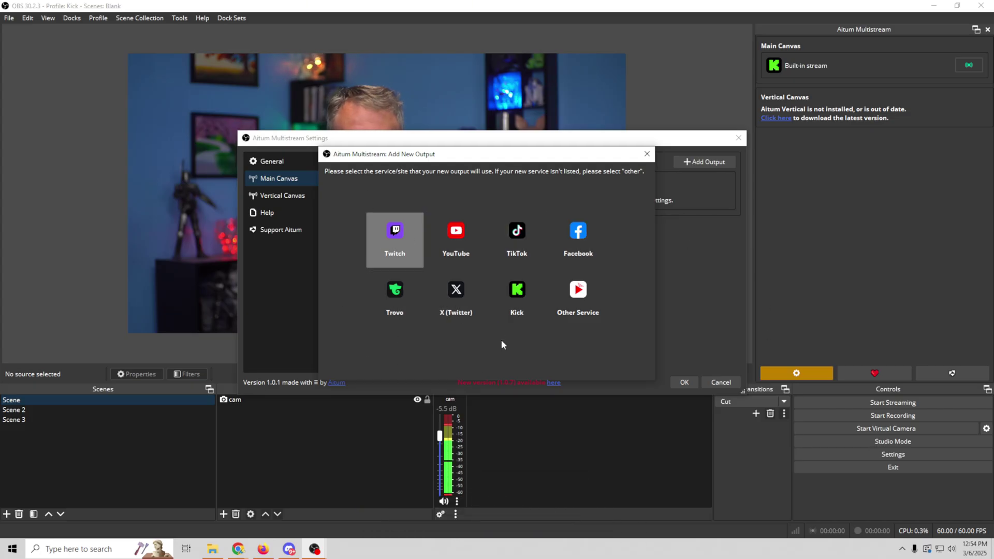
{"action": "left_click", "coordinate": [449, 242]}
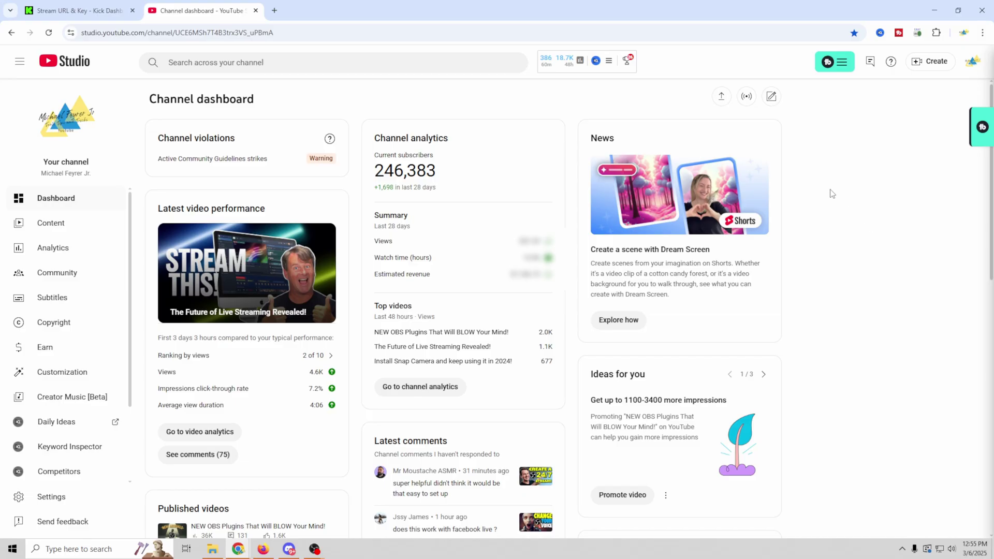
- Open the live streaming setup in YouTube Studio in Chrome and copy the channel's stream key
{"action": "left_click", "coordinate": [744, 101]}
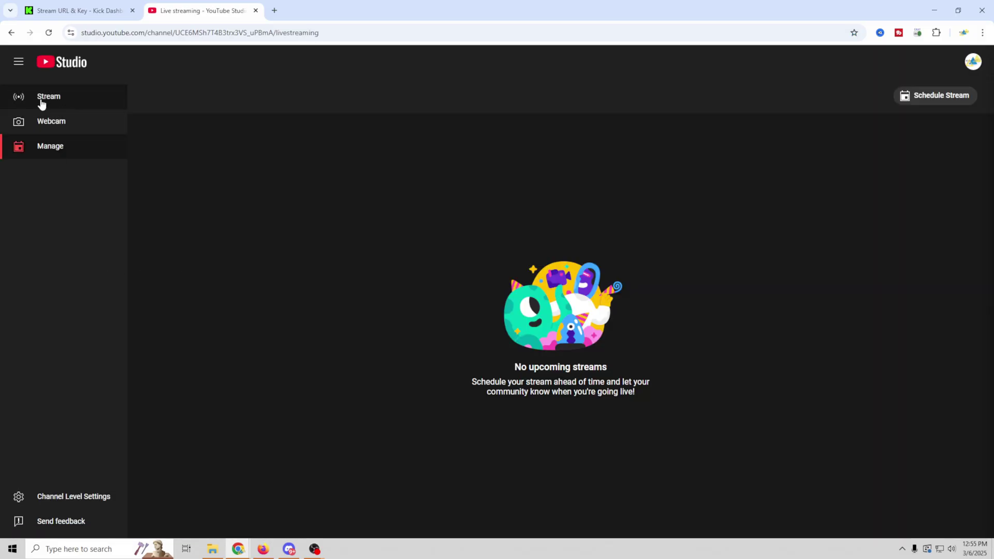
{"action": "left_click", "coordinate": [48, 99]}
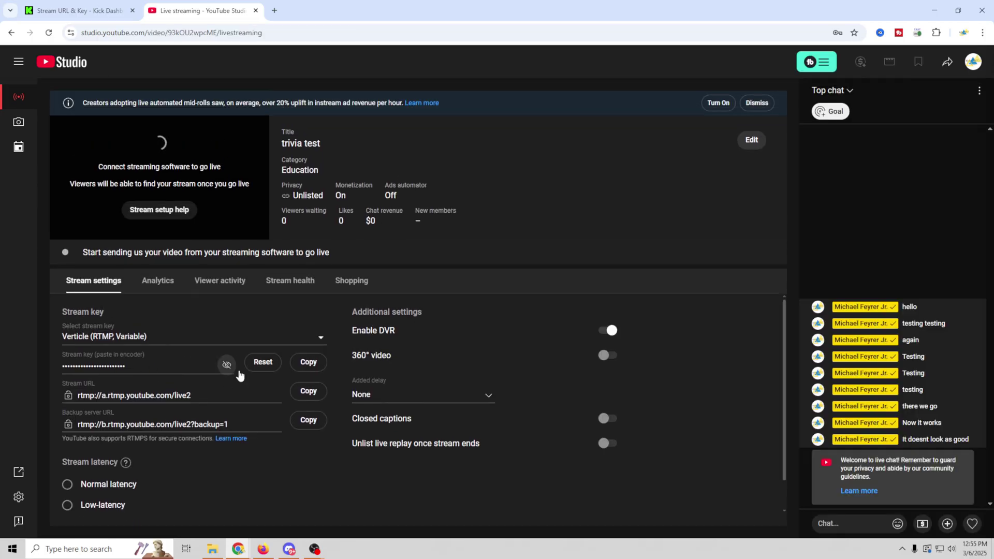
{"action": "left_click", "coordinate": [308, 362]}
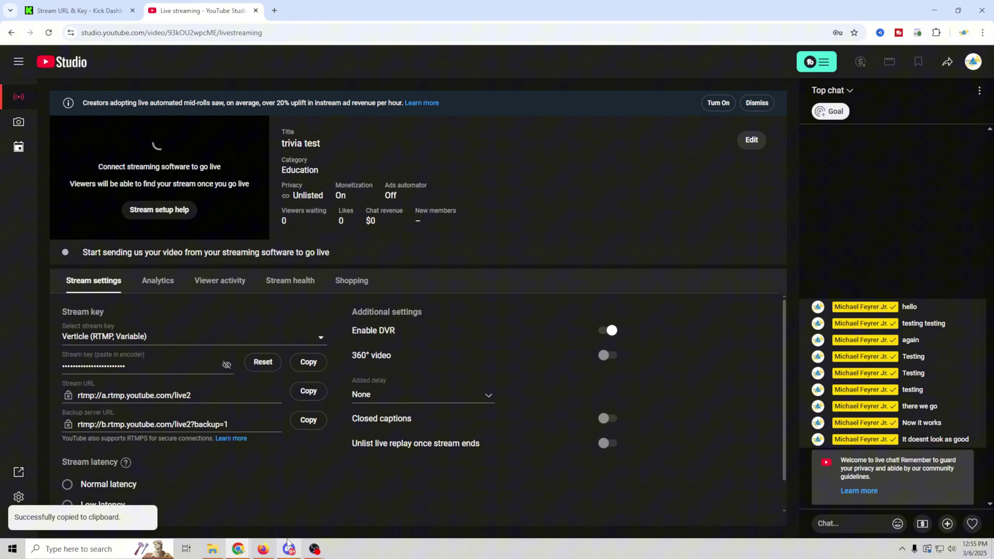
- Return to OBS, paste the YouTube stream key into the new output, then create it and save the multistream settings
{"action": "mouse_move", "coordinate": [243, 553]}
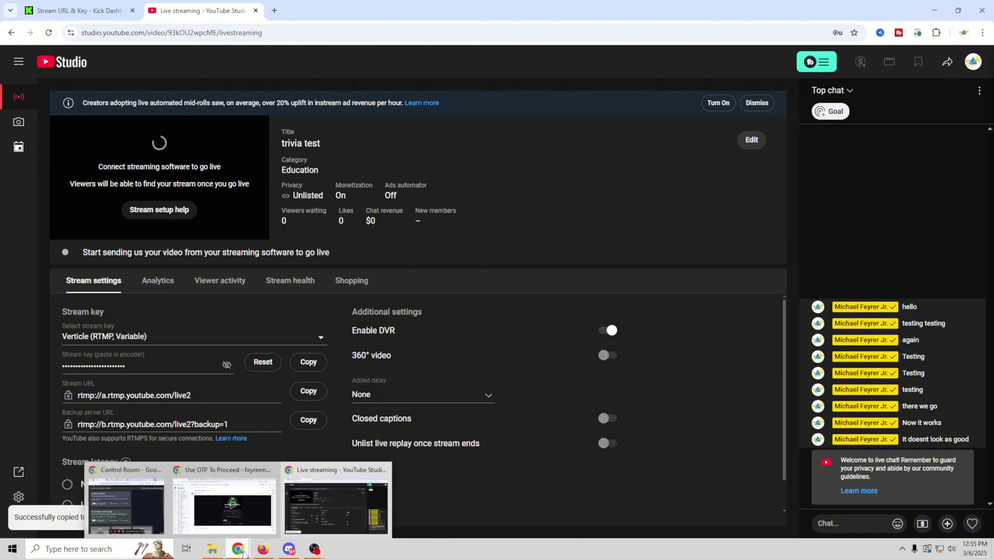
{"action": "mouse_move", "coordinate": [314, 549]}
{"action": "left_click", "coordinate": [371, 505]}
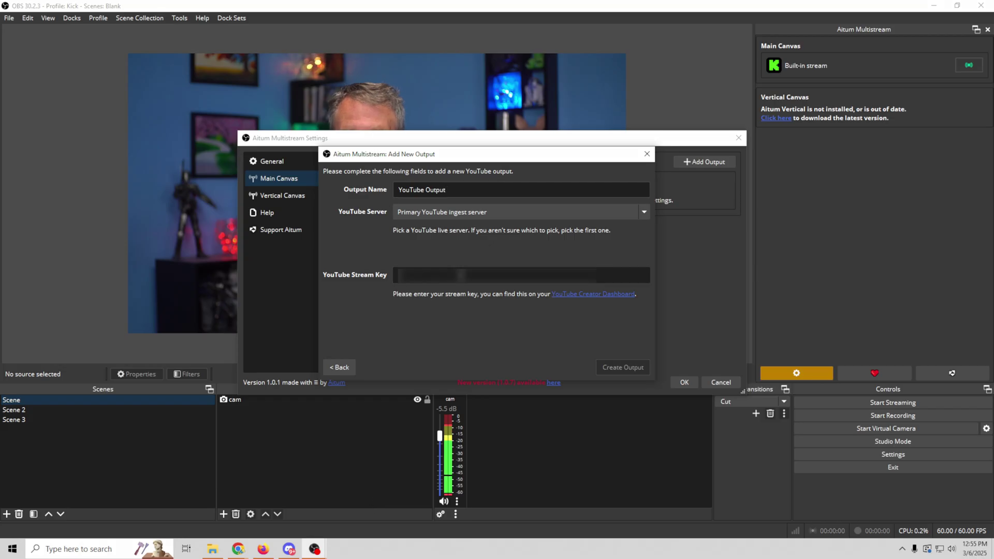
{"action": "key", "text": "ctrl+v"}
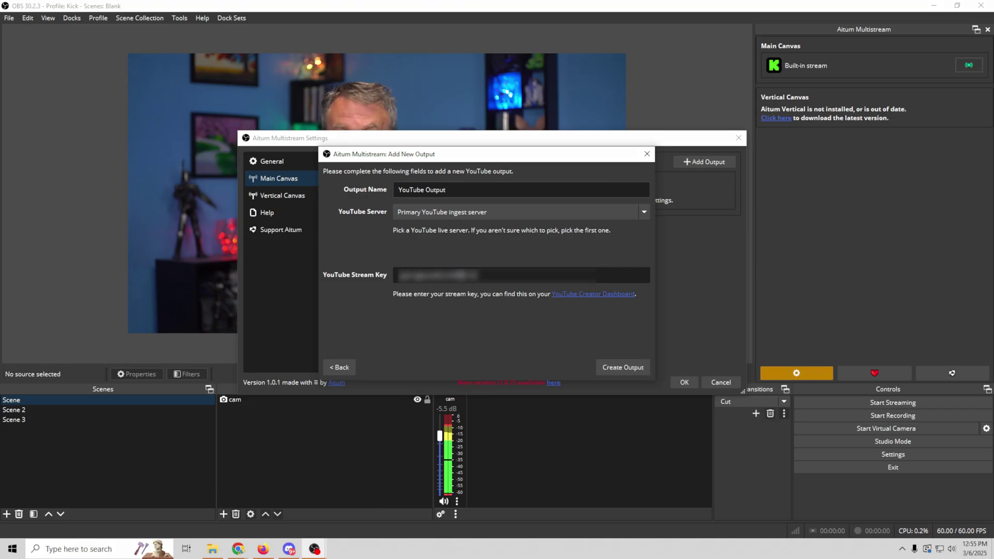
{"action": "left_click", "coordinate": [622, 367]}
{"action": "left_click", "coordinate": [683, 382]}
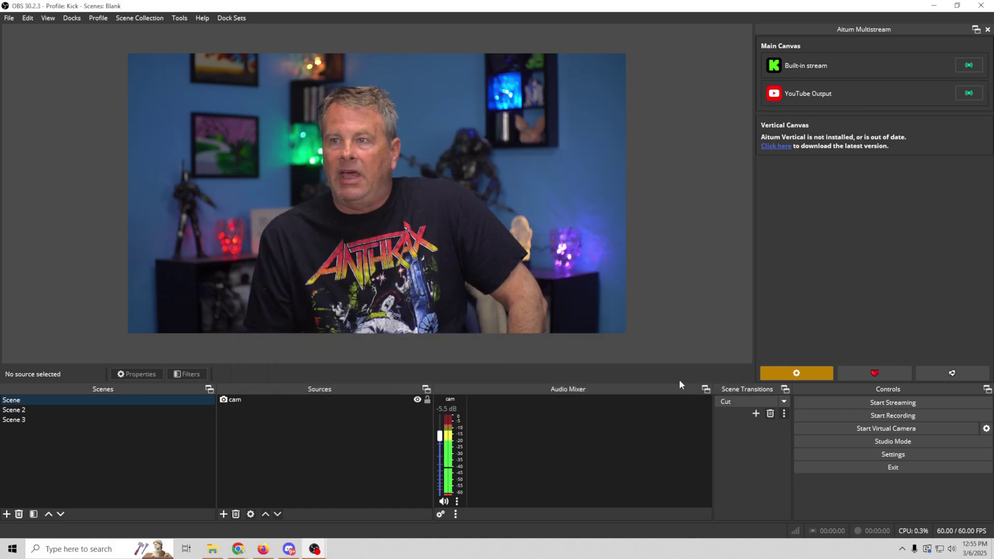